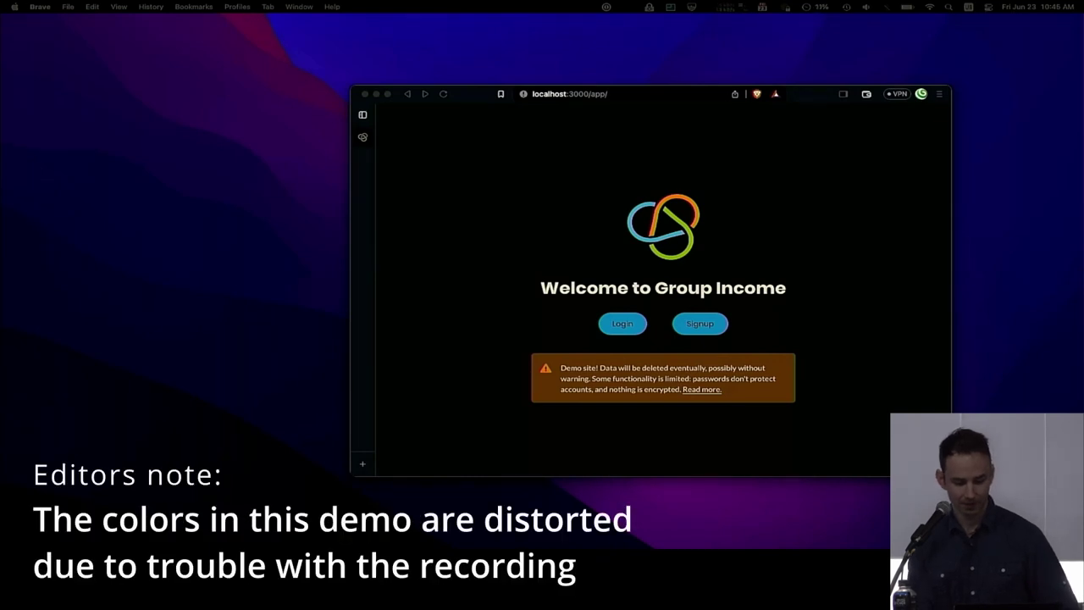
Move the Terminal window over the Brave browser.
key("super+Tab")
key("super+Tab")
key("super+Tab")
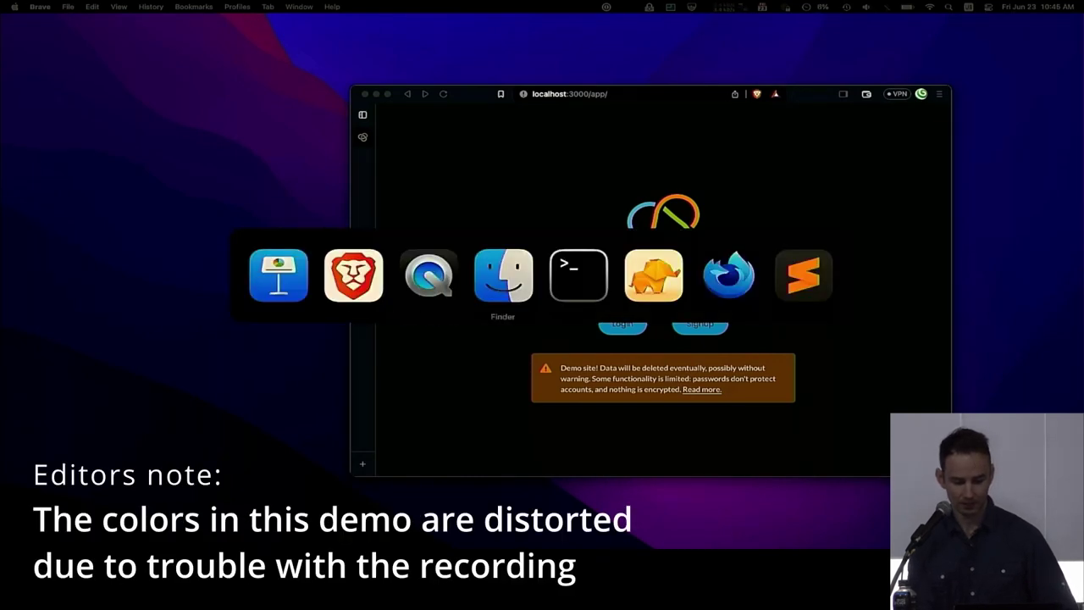
key("super+Tab")
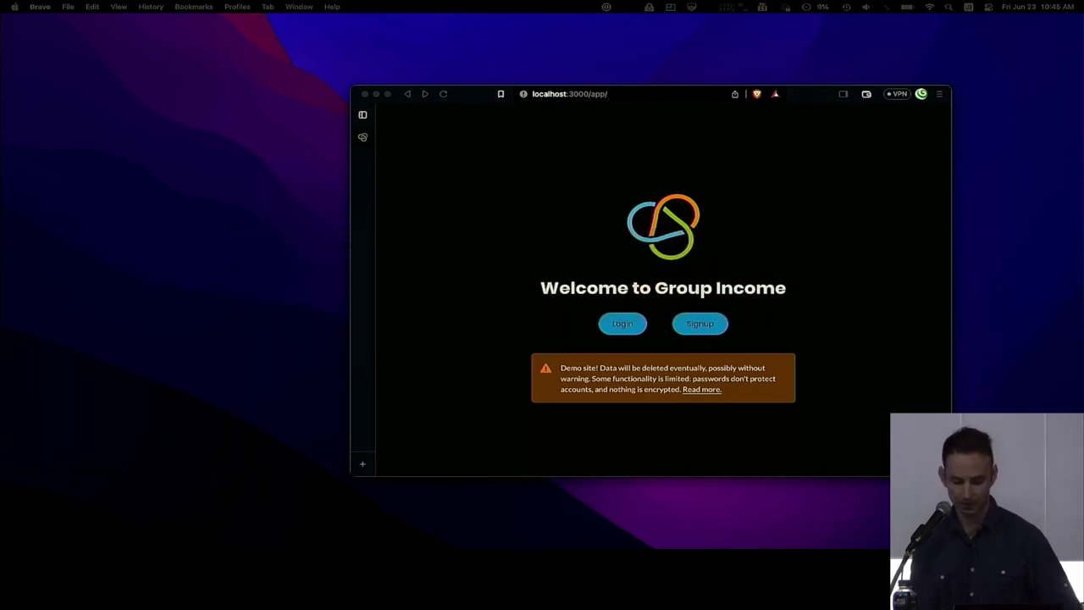
left_click_drag(1033, 190, 389, 254)
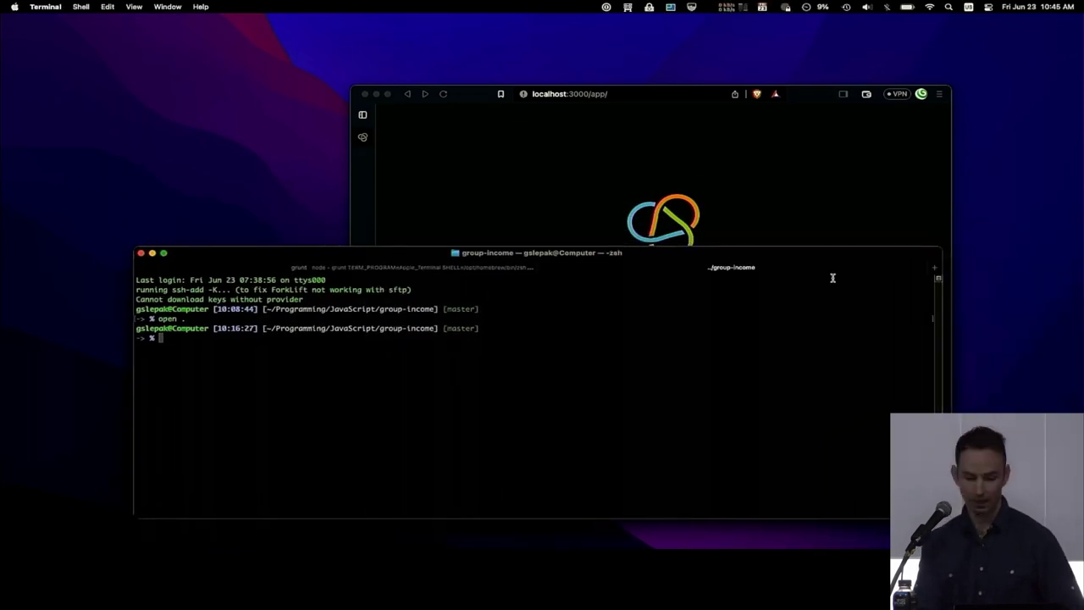
Move the Firefox window with the welcome page over the Terminal, then bring Terminal to the front.
key("super+Tab")
key("Tab")
key("super+Tab")
key("super+Tab")
key("super+Tab")
key("super+Tab")
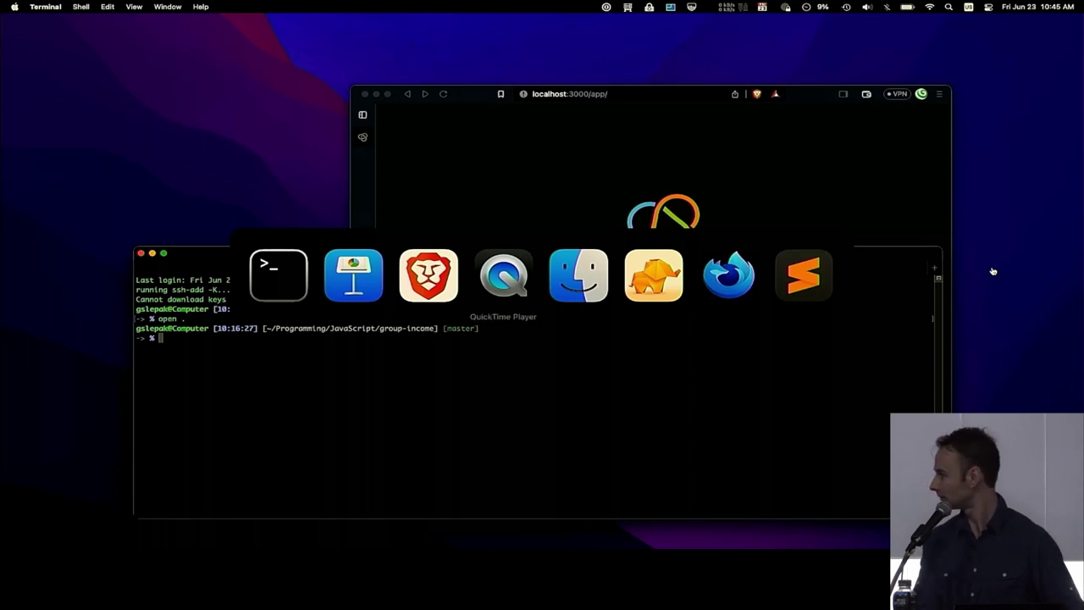
key("super+shift+Tab")
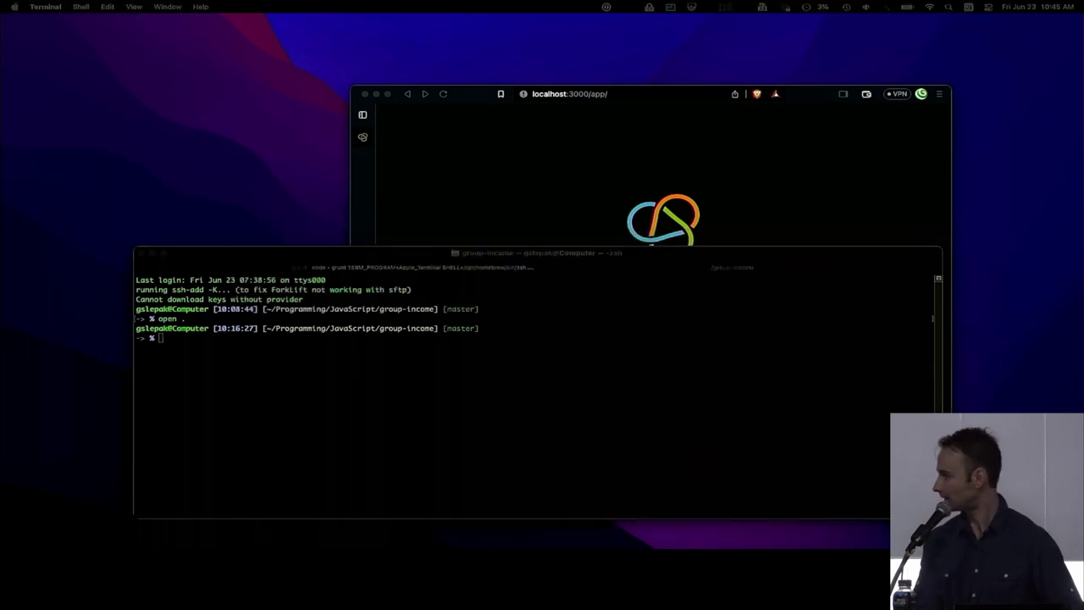
left_click_drag(995, 47, 615, 42)
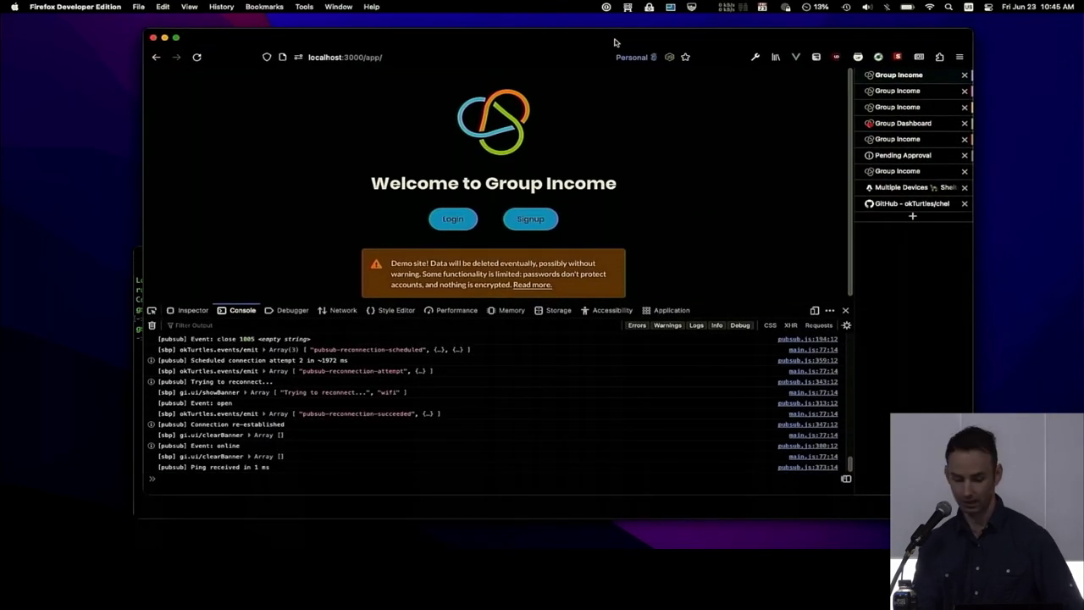
key("super+Tab")
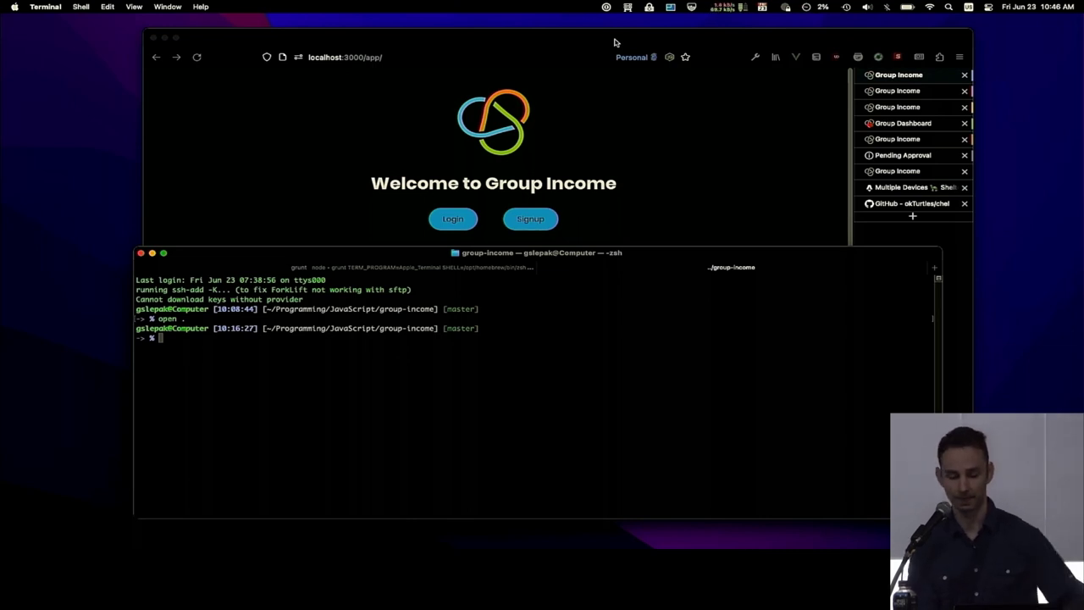
Run 'grunt dev' in the project folder and bring Firefox back to the front.
type("grunt dev")
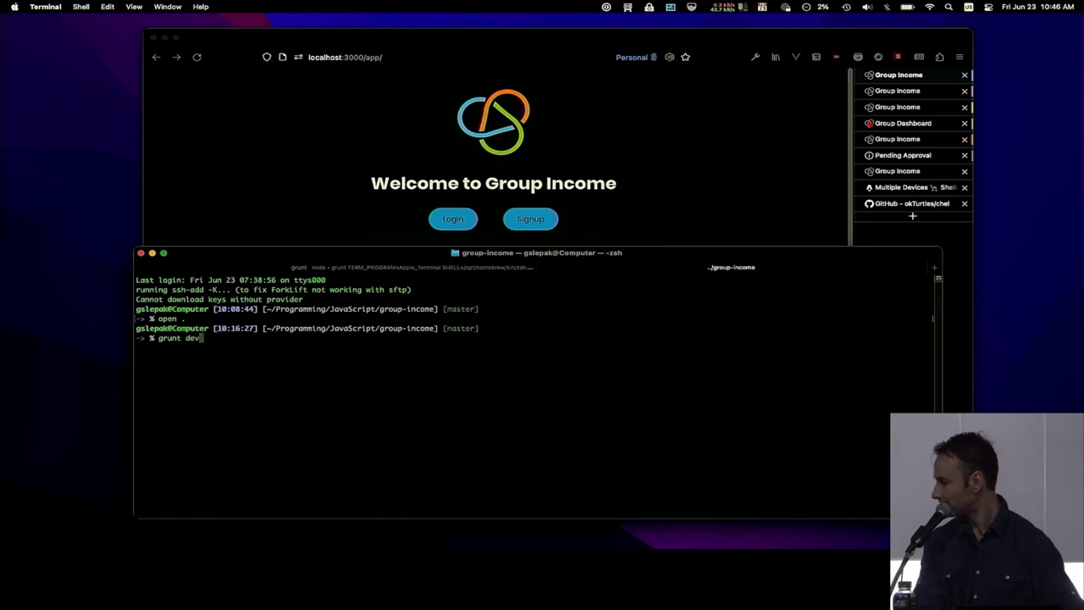
key("Return")
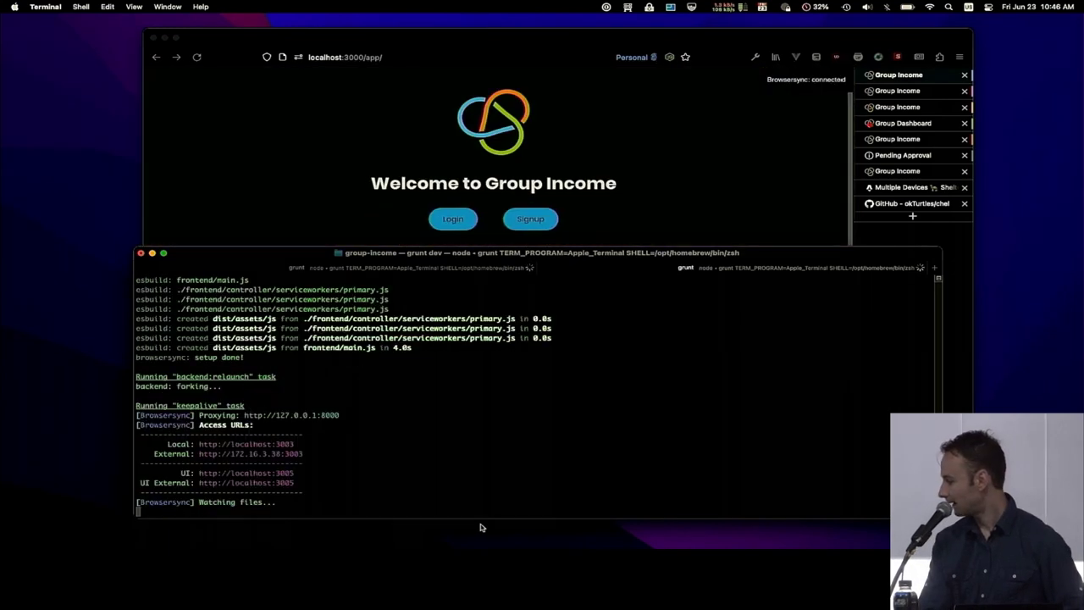
left_click(223, 150)
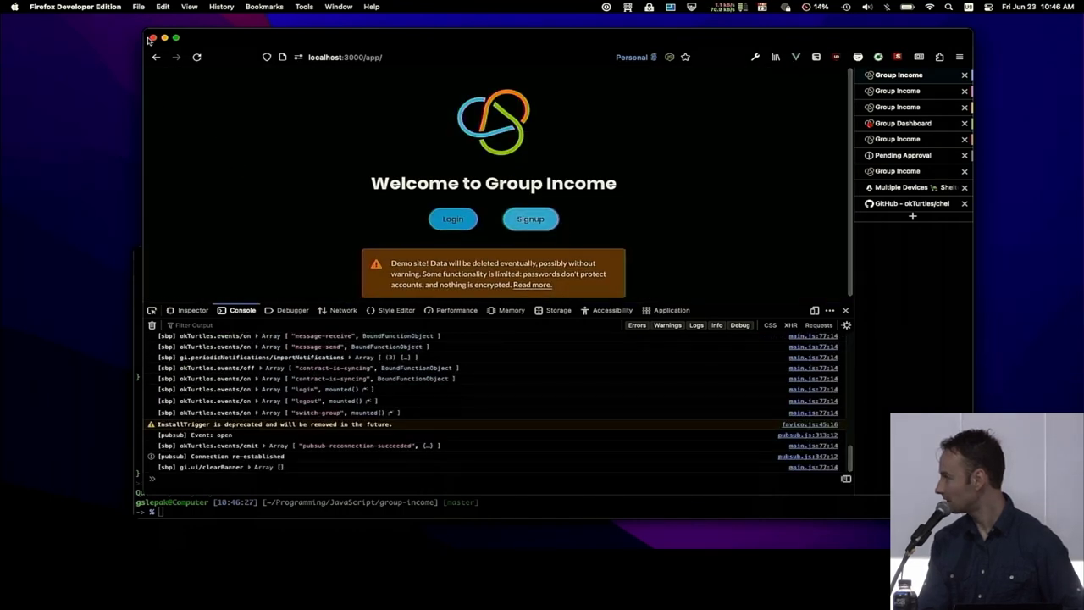
Maximize Firefox, make the developer console taller, and reload the Group Income page.
left_click_drag(143, 44, 105, 48)
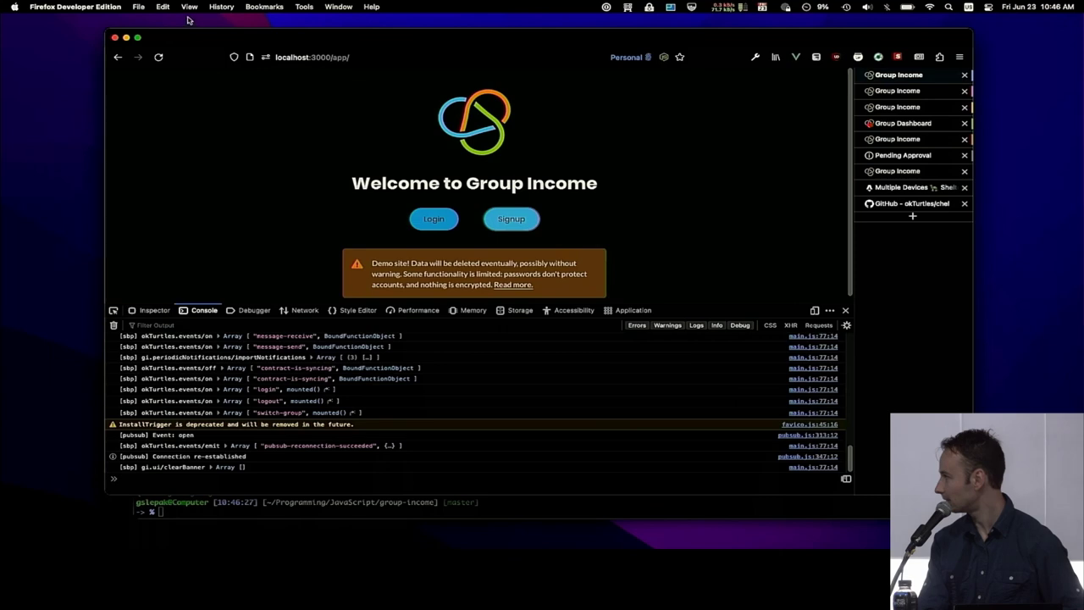
left_click_drag(201, 44, 197, 6)
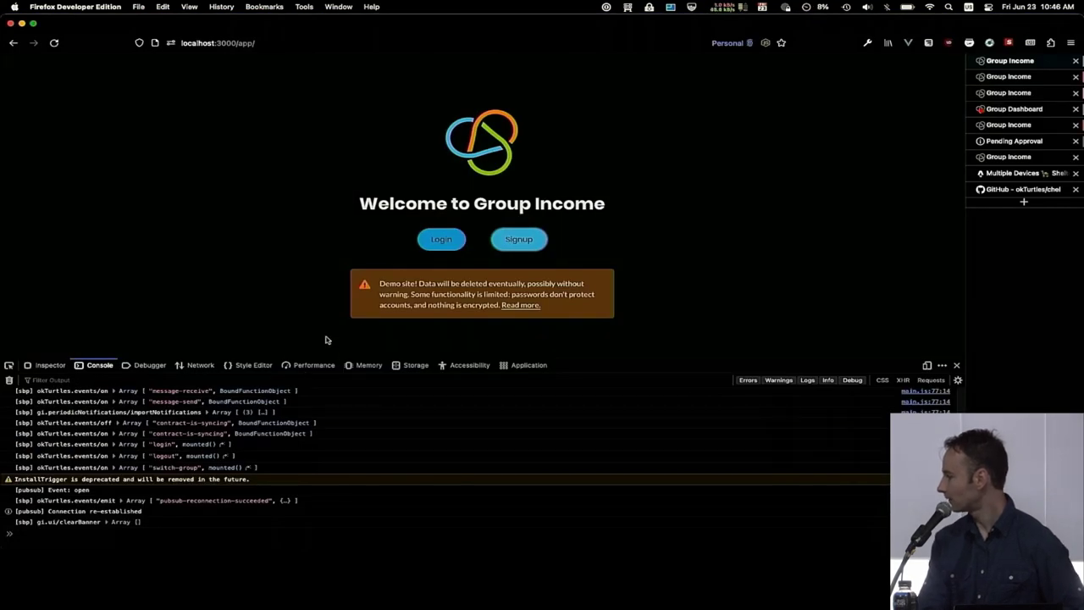
left_click_drag(315, 357, 314, 328)
key("super+r")
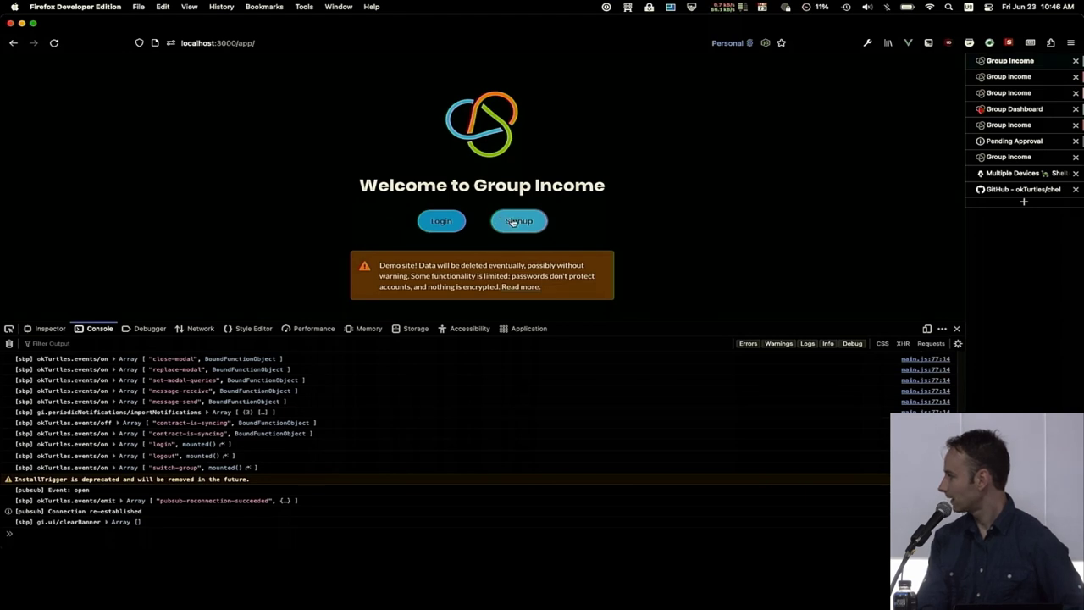
Sign up with username u1, an e-mail address and a matching password.
left_click(513, 222)
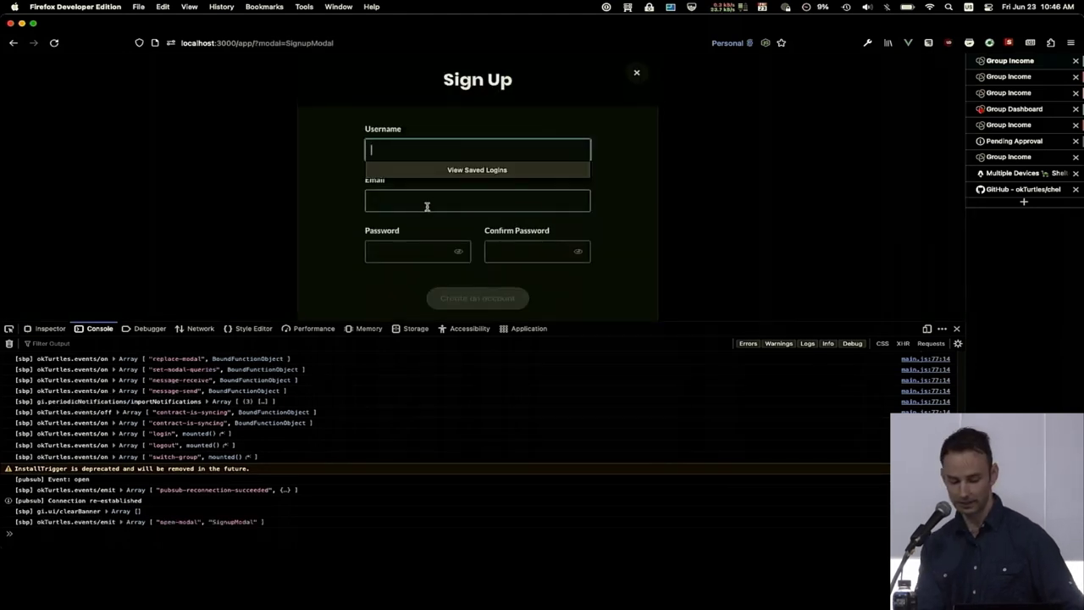
type("u1")
key("Tab")
type("u1")
key("Tab")
type("123456789")
key("Tab")
type("123456789")
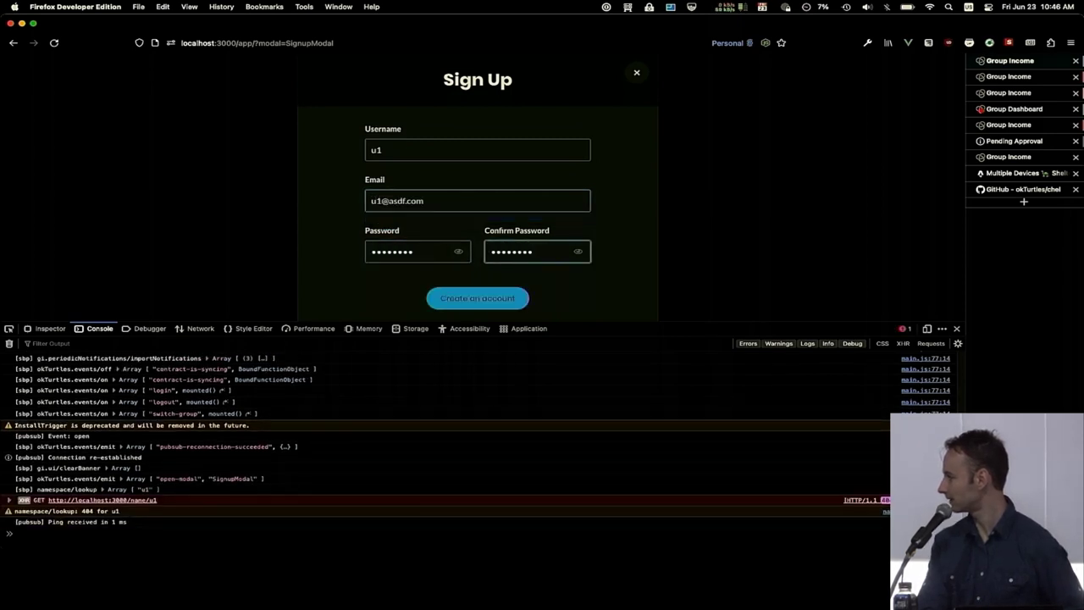
key("Return")
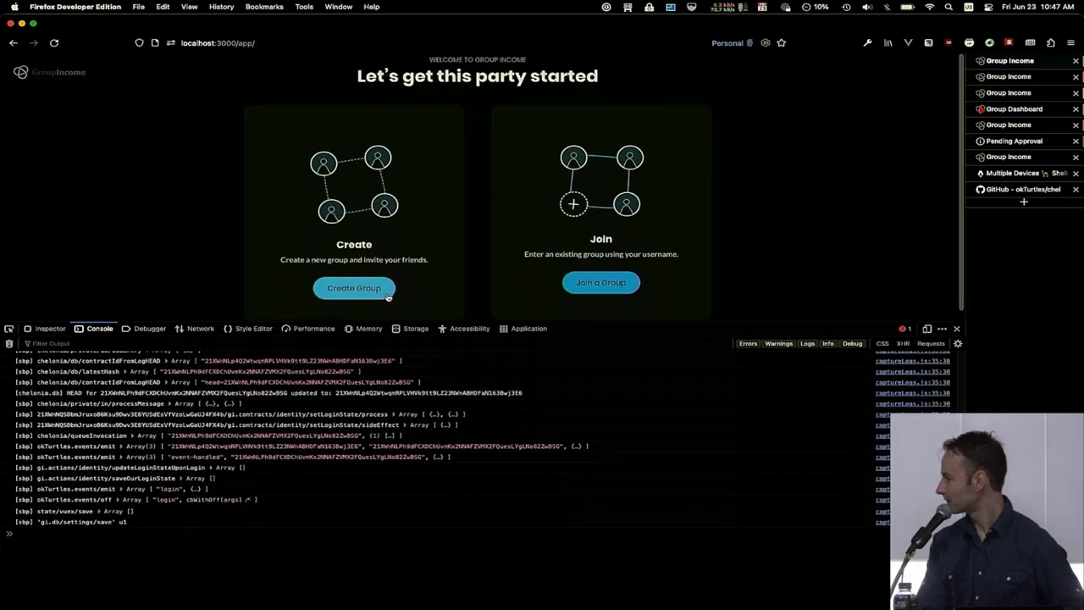
Start a new group named 'Turtles'.
left_click(375, 292)
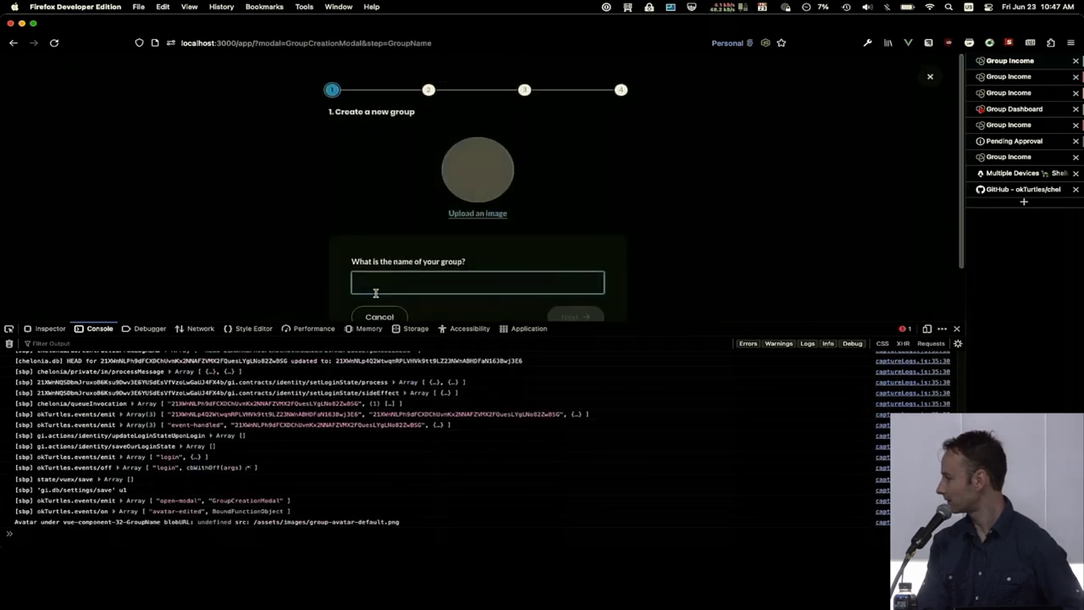
type("Turtles")
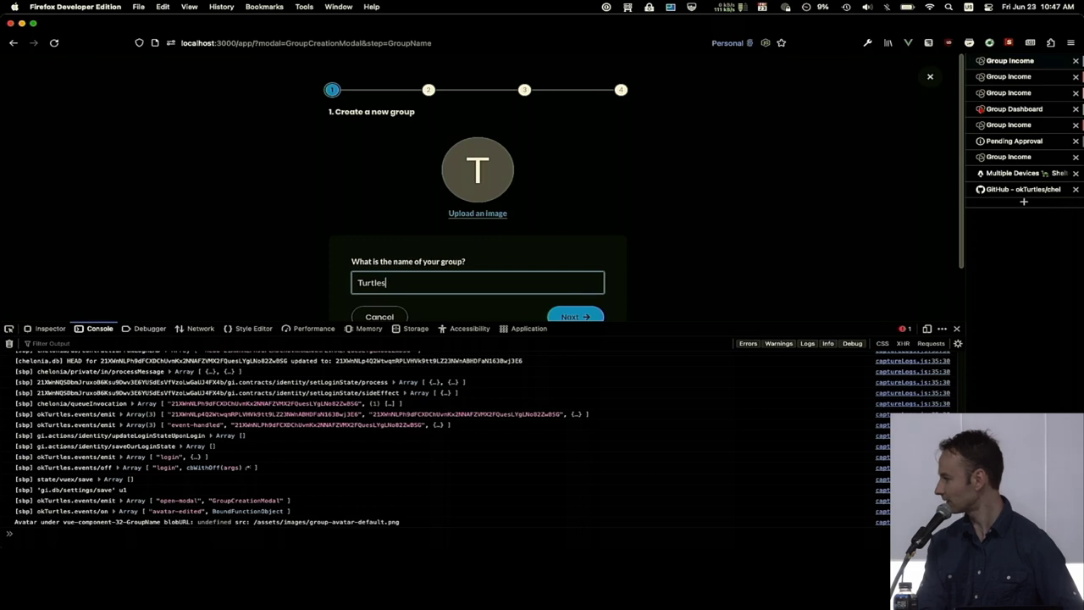
key("Return")
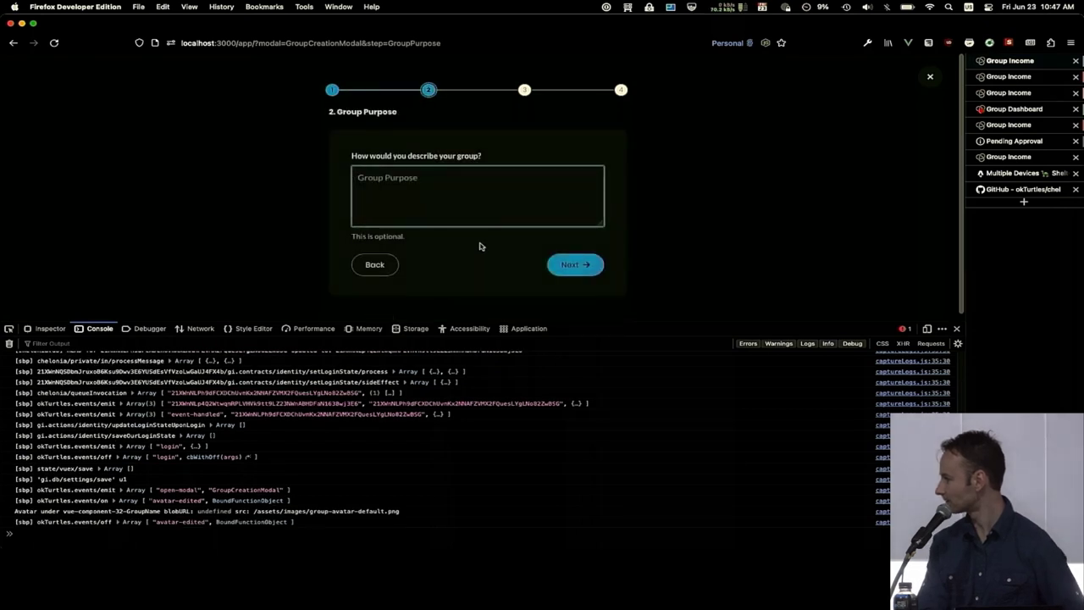
Set a 1000 minimum monthly income, create the group, and dismiss the welcome screen.
left_click(562, 264)
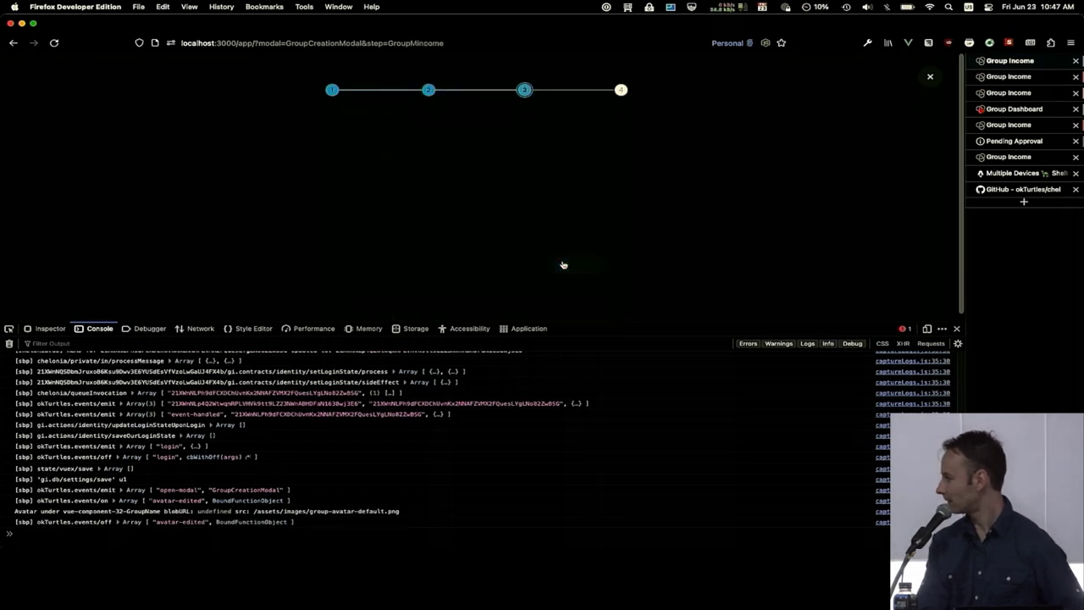
type("1000")
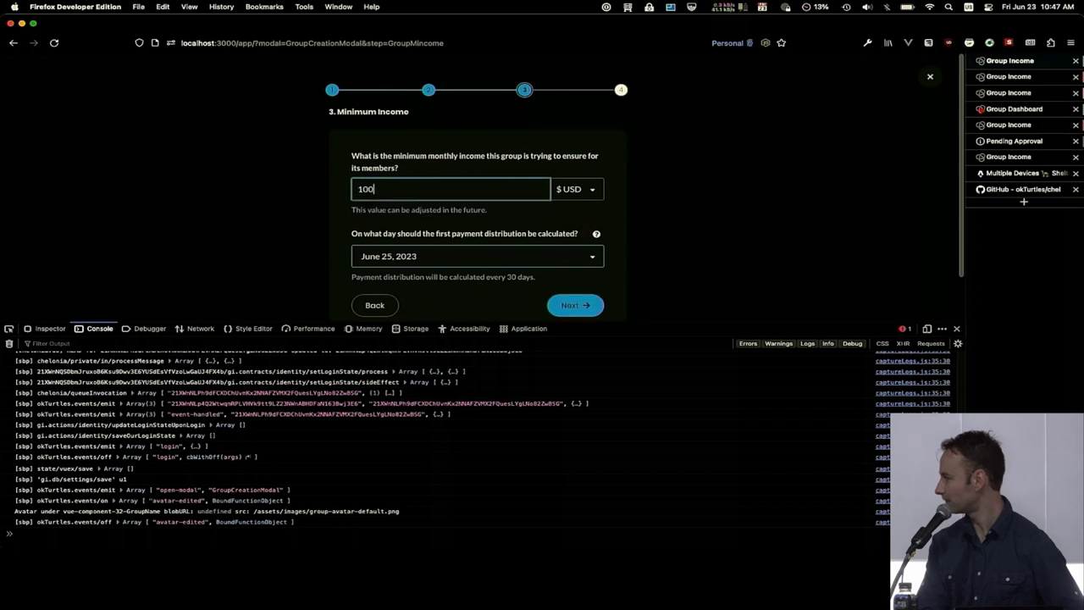
left_click(583, 306)
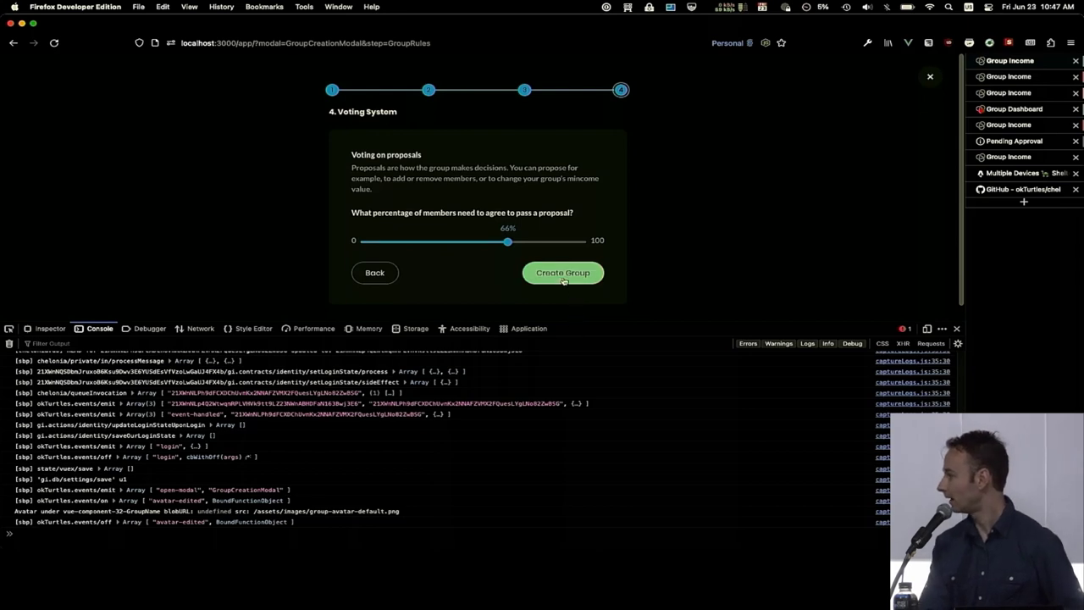
left_click(563, 274)
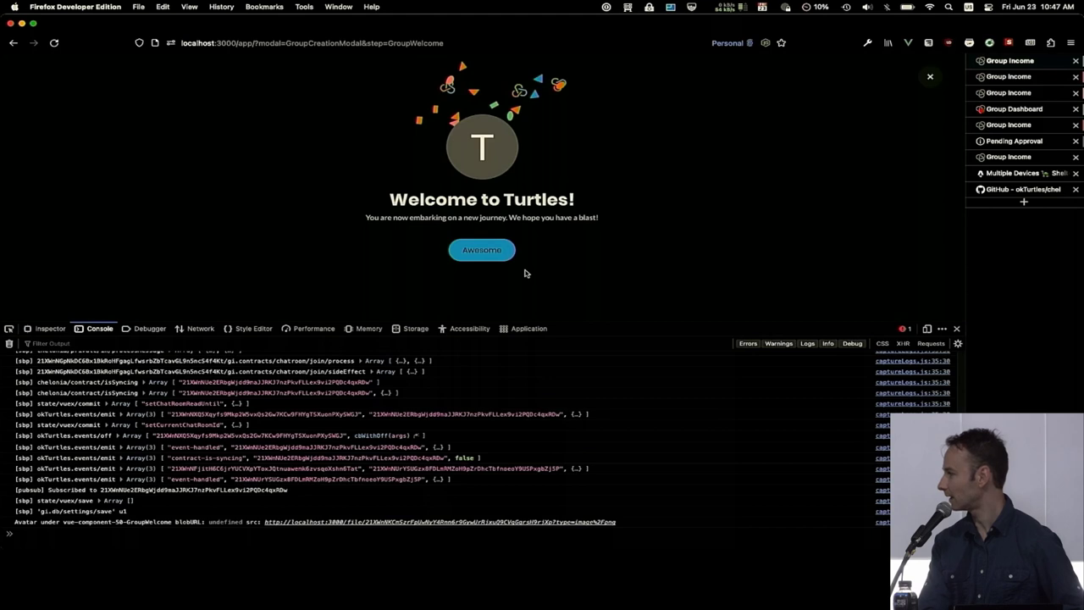
left_click(487, 251)
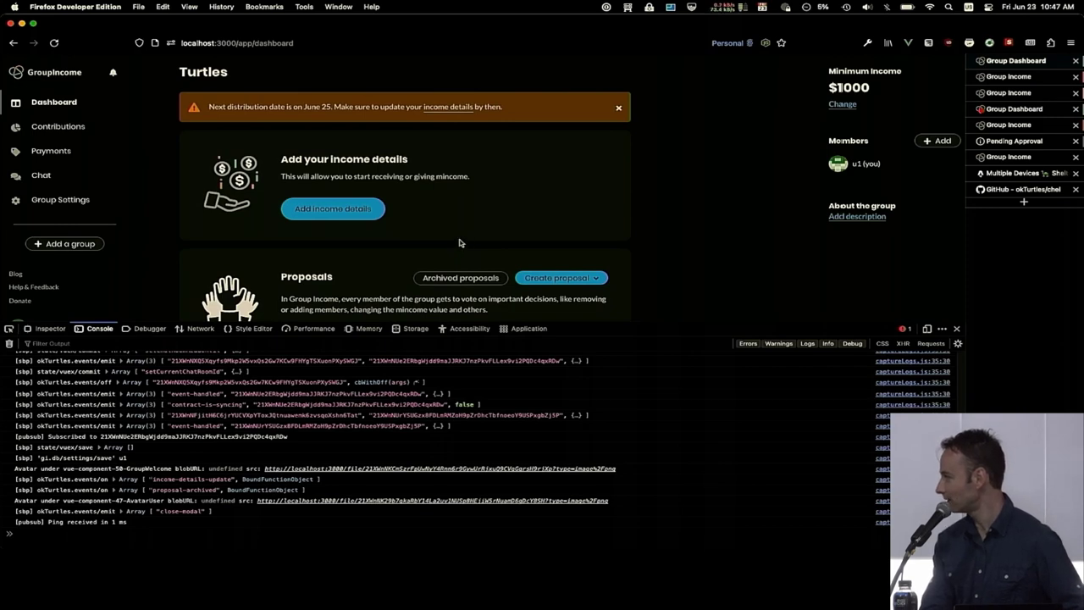
Send 'hello' as u1 in the General chat, then go back to the Turtles dashboard.
left_click(40, 174)
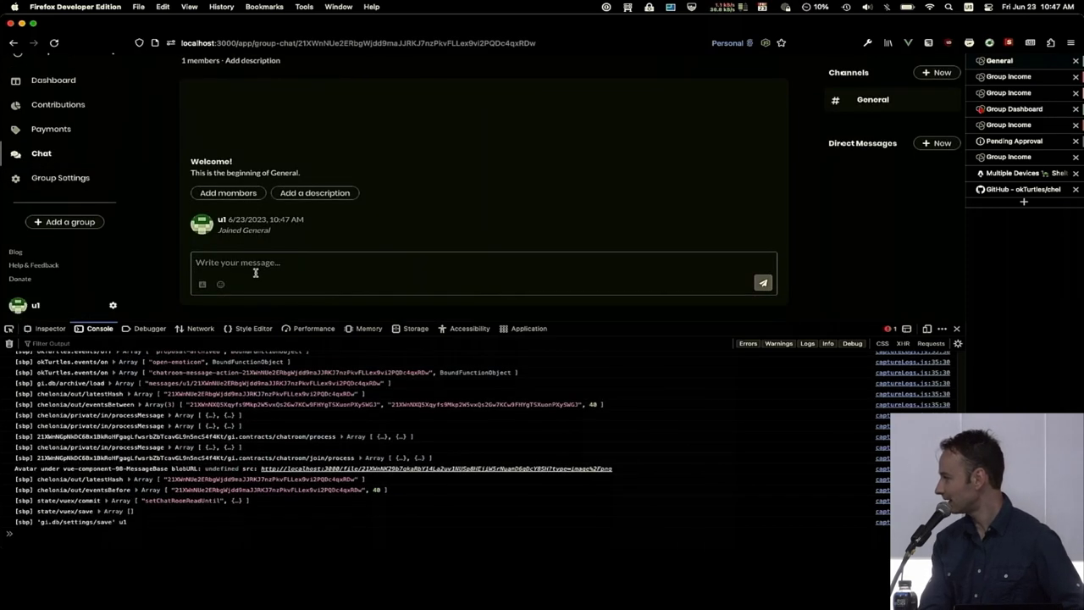
type("hello")
key("BackSpace")
key("BackSpace")
key("BackSpace")
type("llo")
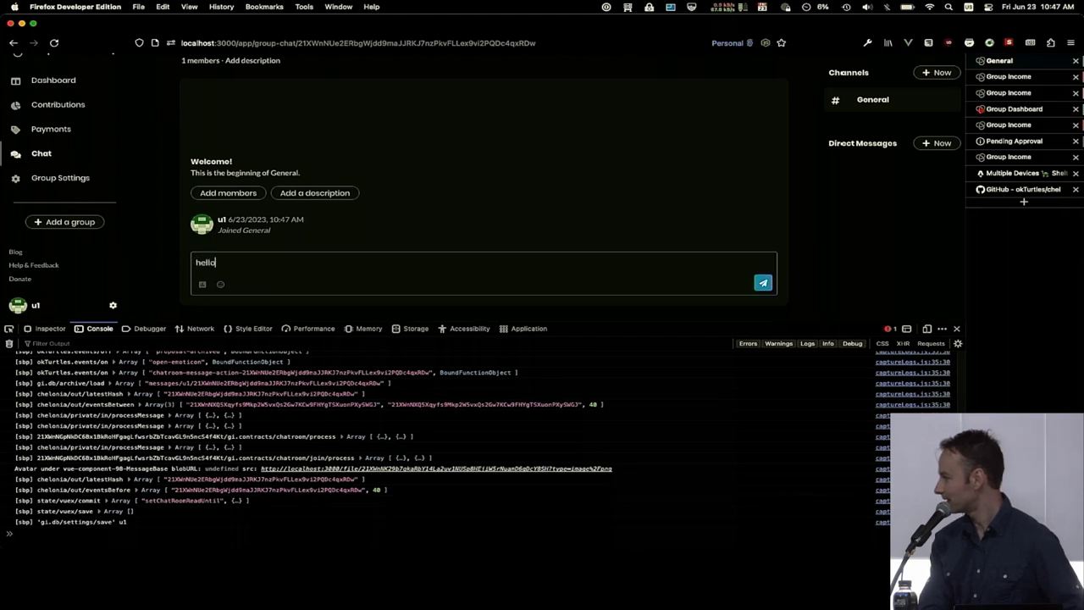
key("Return")
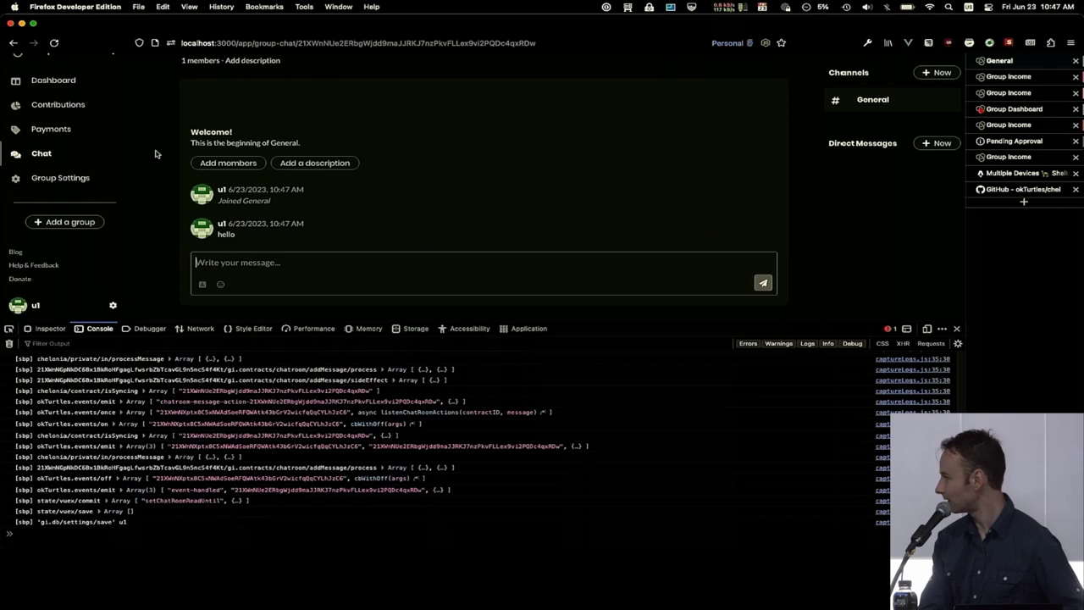
left_click(61, 91)
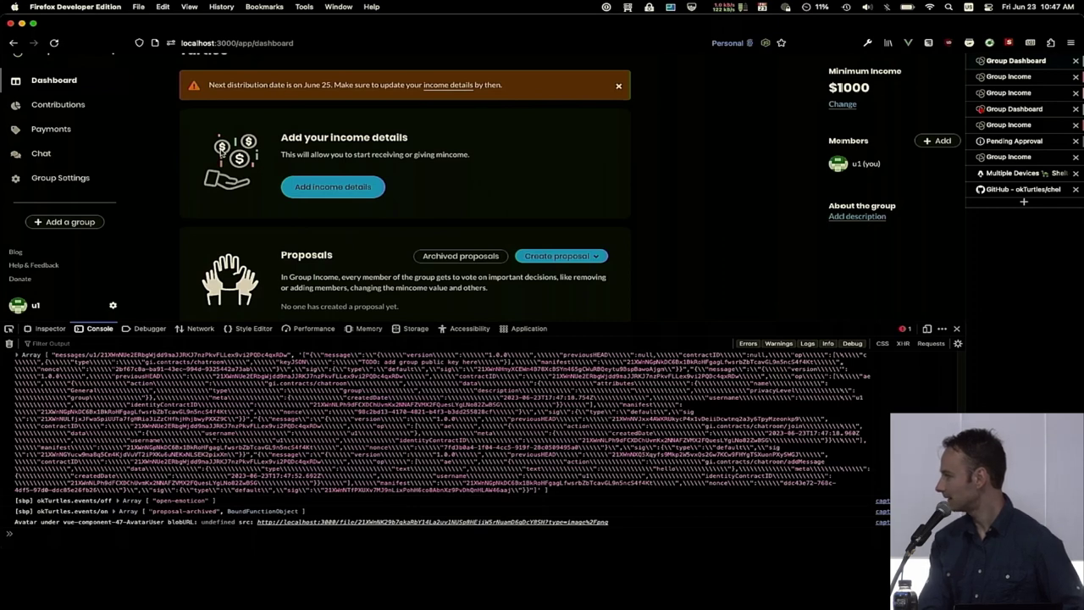
On Brave's invite page, register username u2 with an e-mail and password to join Turtles.
key("super+Tab")
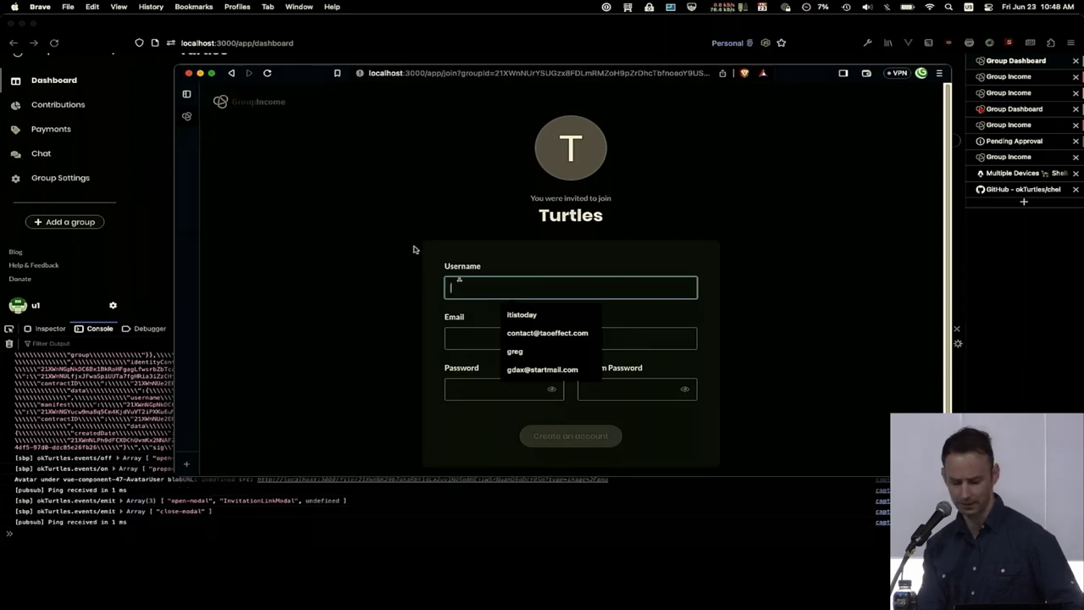
type("u2")
key("Tab")
type("u2@asdf.com")
key("Tab")
type("asdf")
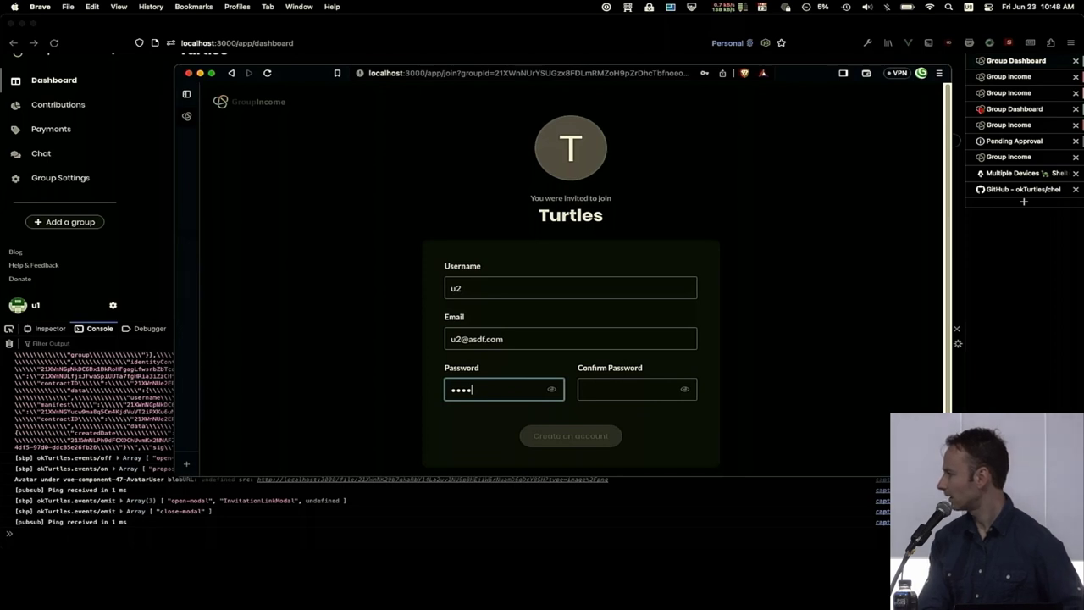
type("asdf")
key("Tab")
type("asdfasdf")
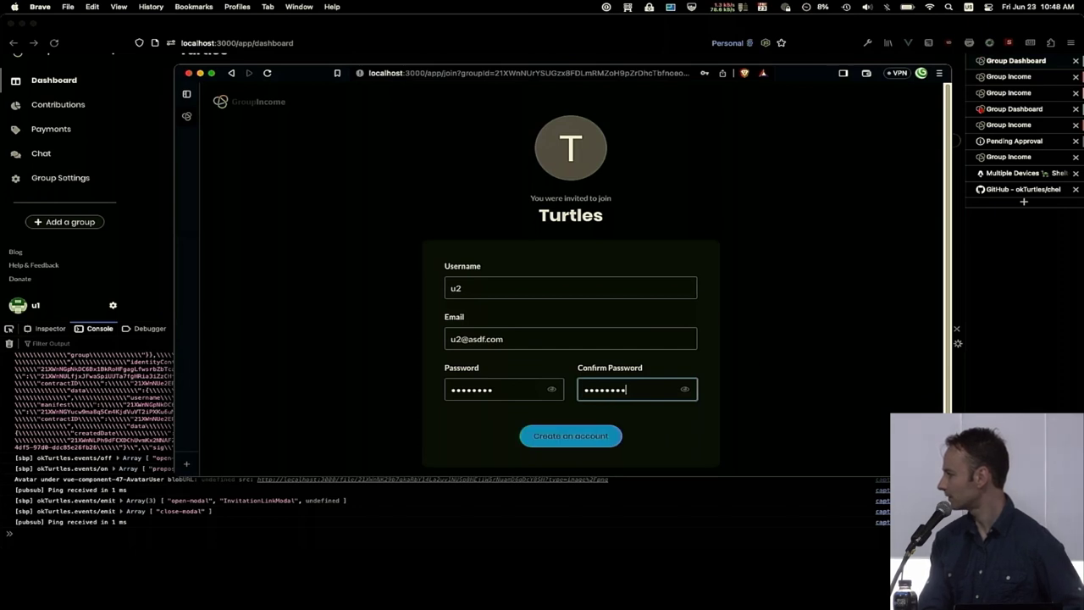
key("Return")
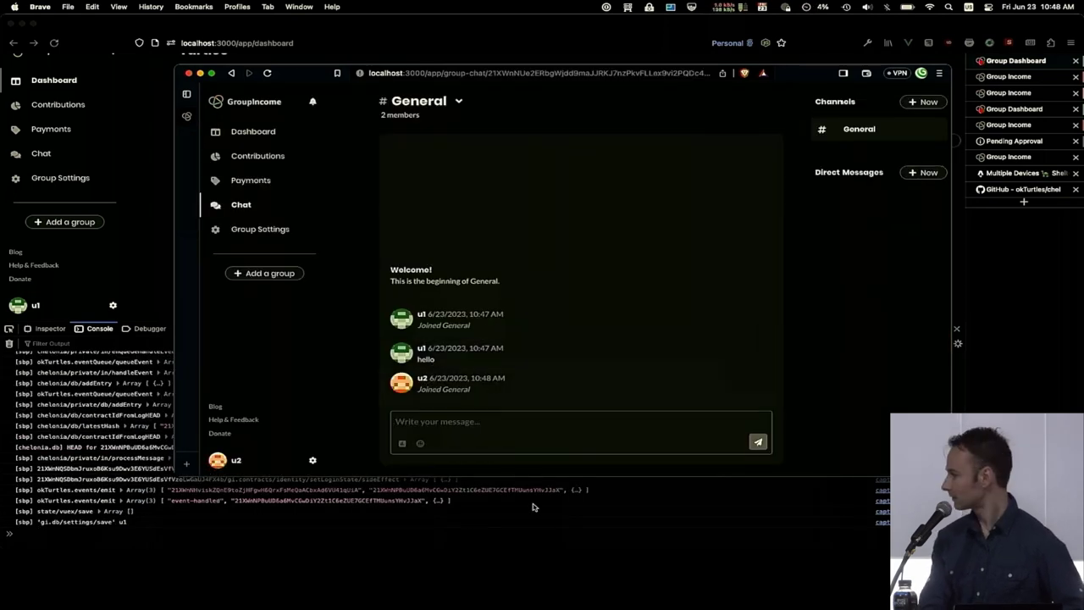
Send 'hello' as u2 in the General chat and open a new Brave private window.
left_click(435, 420)
type("hello")
key("Return")
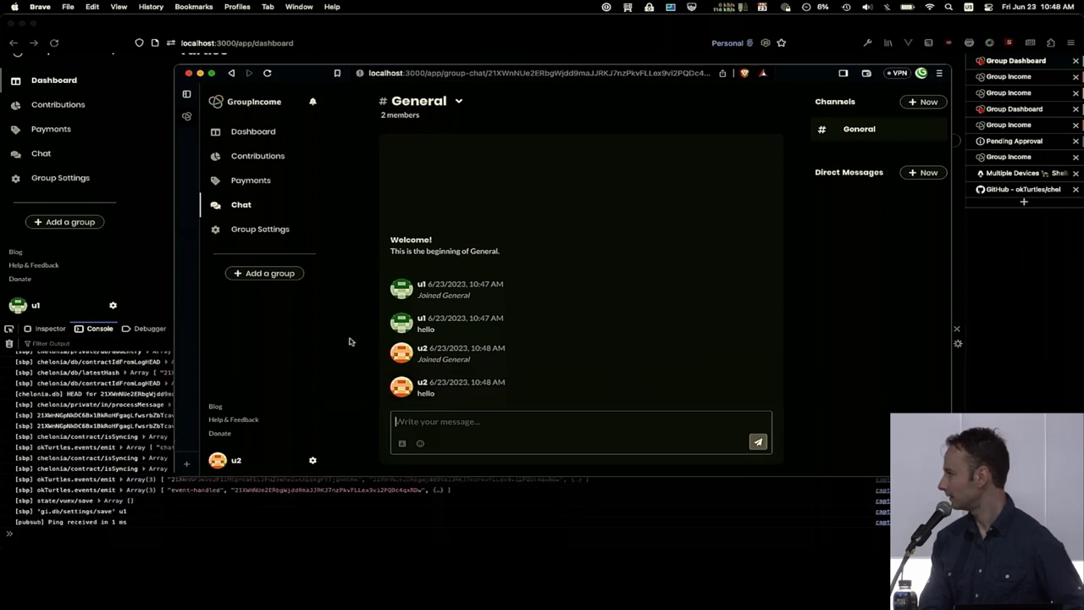
key("super+shift+n")
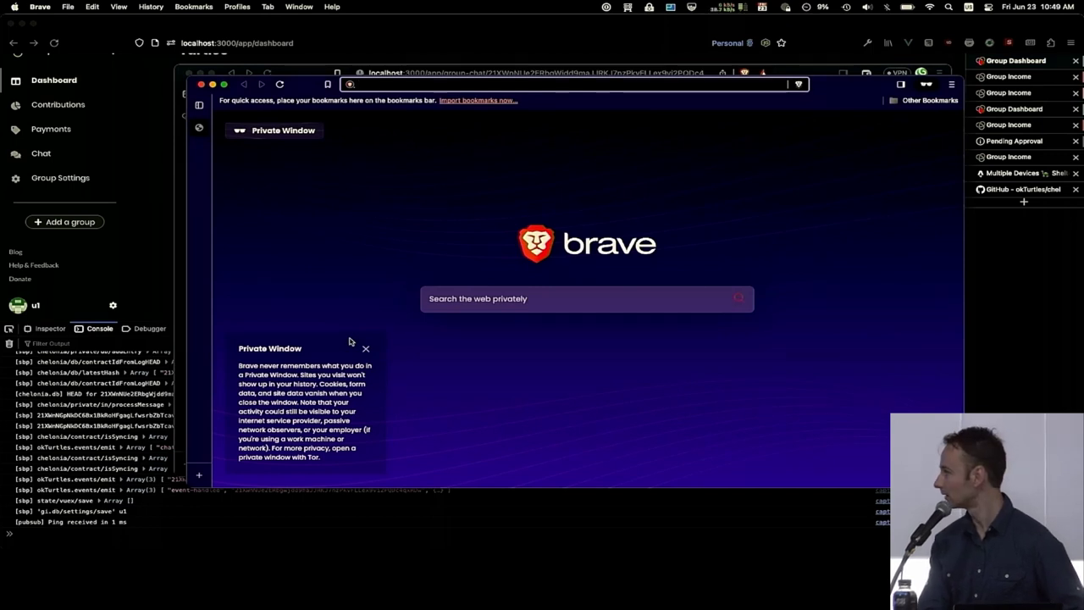
Load localhost:3000 in the private window, log in as u1, and open the General chat.
type("local")
key("Return")
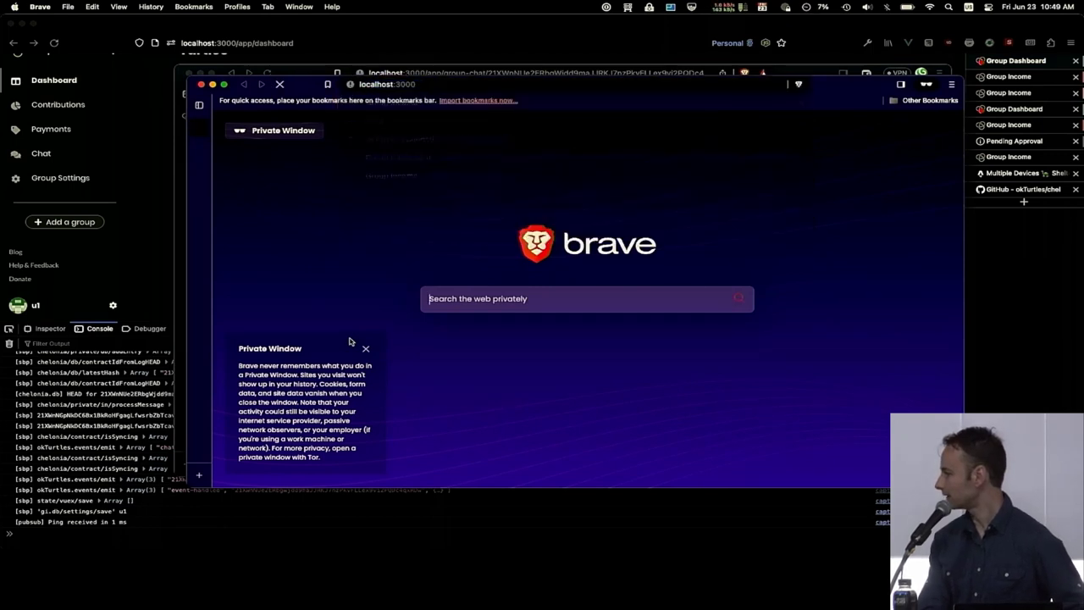
left_click(546, 323)
type("u1")
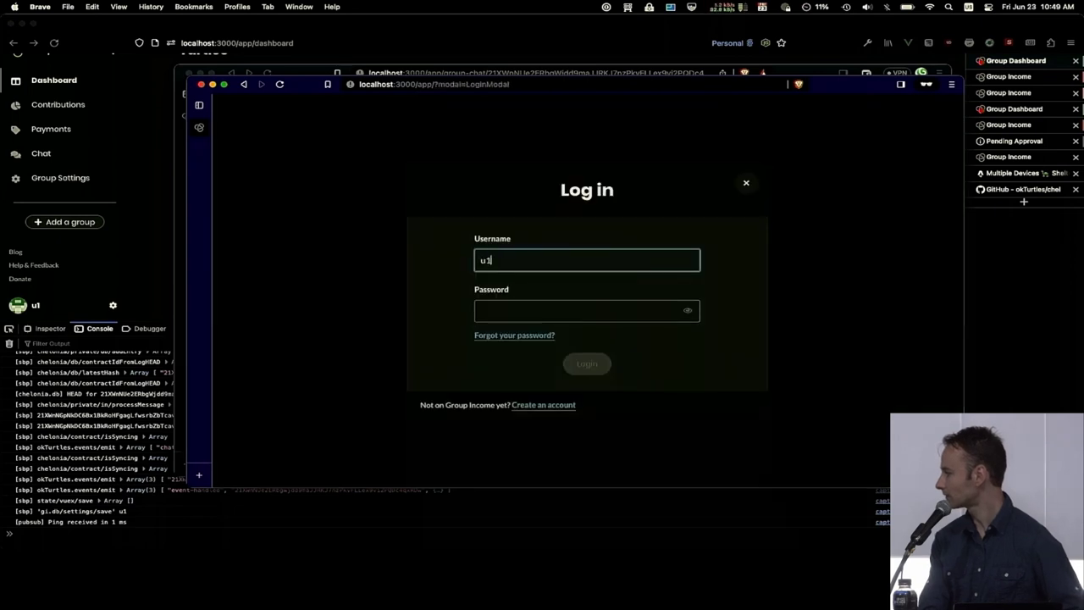
key("Tab")
type("u1")
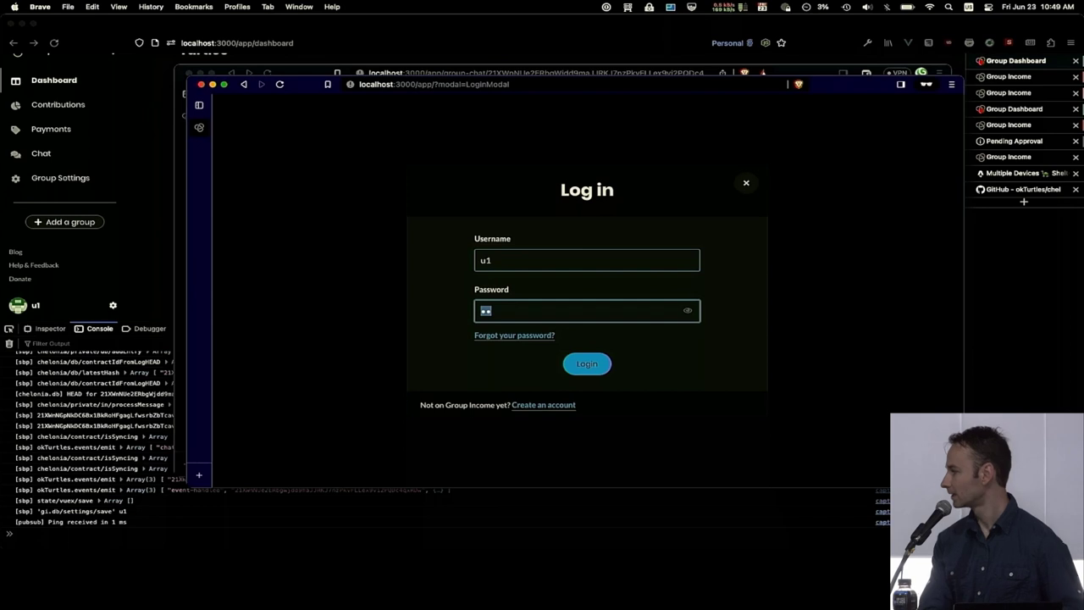
key("BackSpace")
key("super+v")
key("Return")
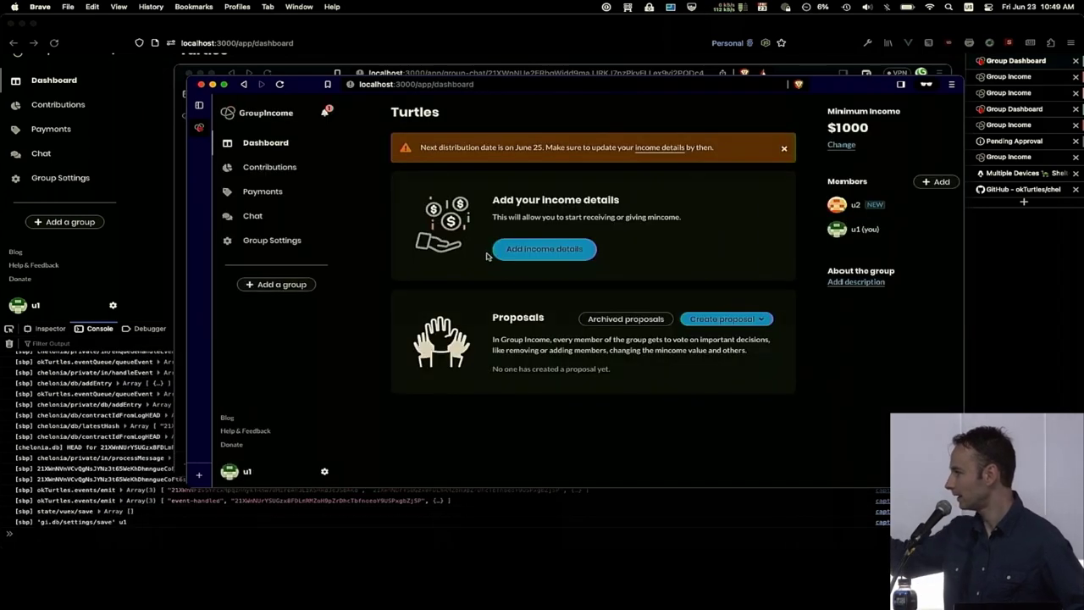
left_click(275, 215)
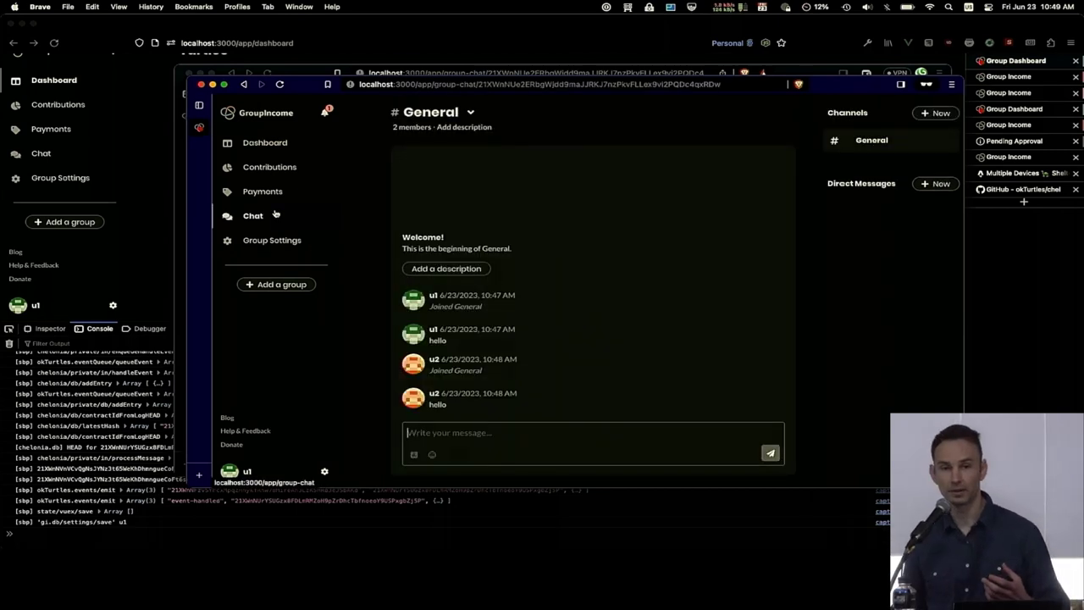